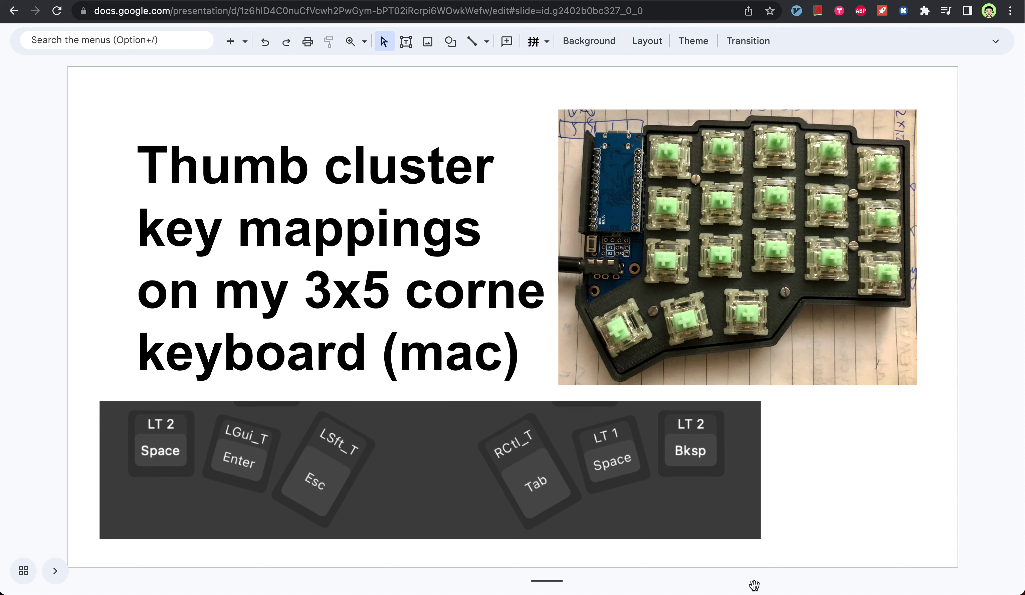
Step: Switch from Google Slides to the Corne 3x6_3 keymap in QMK Configurator
{"action": "key", "text": "ctrl+Tab"}
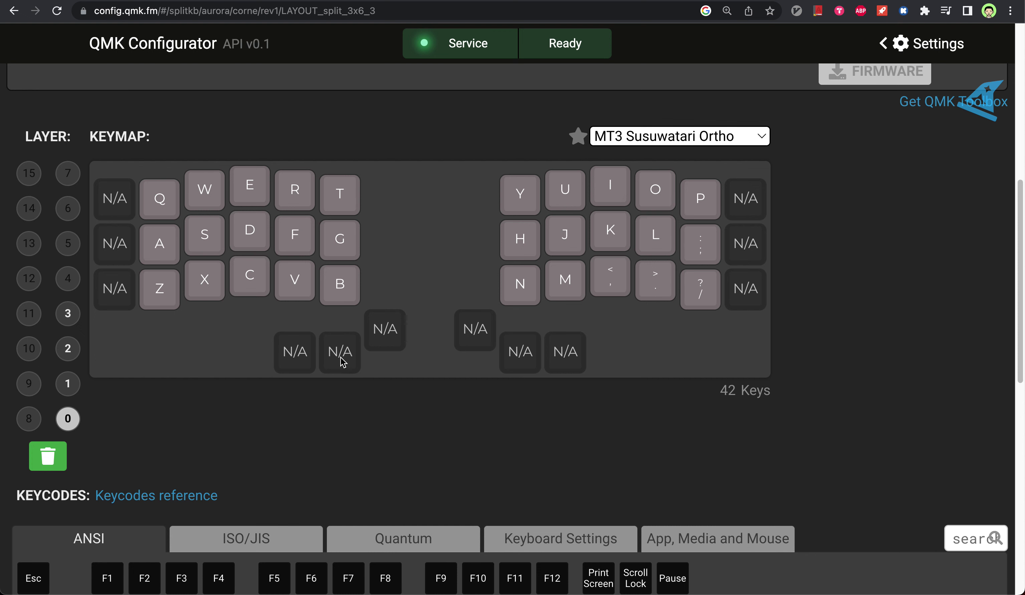
Step: Make the middle left thumb key LGui_T with Enter as its tap keycode
{"action": "left_click", "coordinate": [342, 361]}
{"action": "left_click", "coordinate": [429, 538]}
{"action": "scroll", "coordinate": [410, 497], "scroll_direction": "down", "scroll_amount": 10}
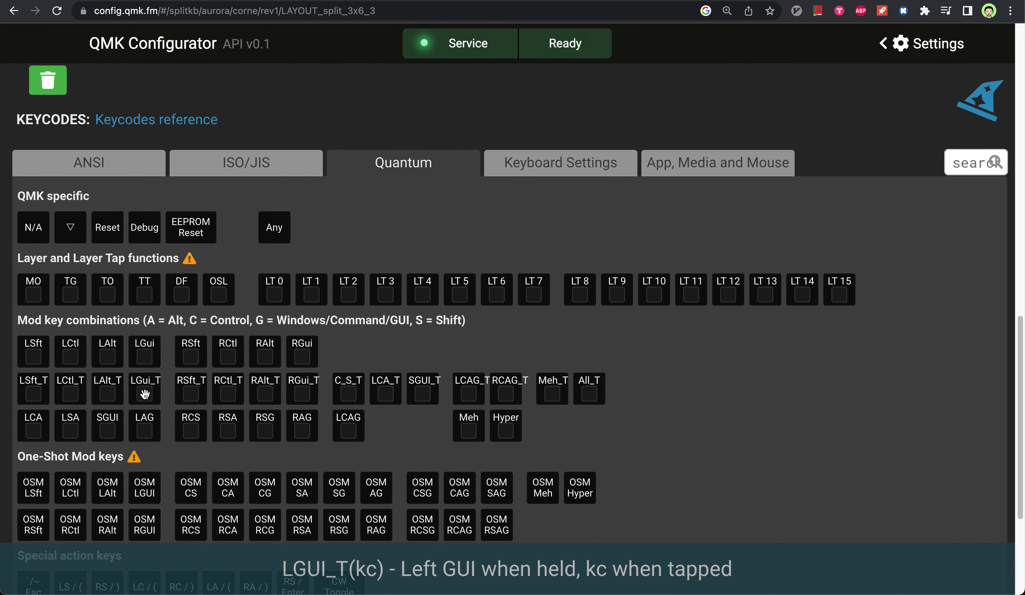
{"action": "left_click_drag", "start_coordinate": [145, 388], "coordinate": [338, 208]}
{"action": "scroll", "coordinate": [217, 327], "scroll_direction": "up", "scroll_amount": 5}
{"action": "left_click", "coordinate": [338, 195]}
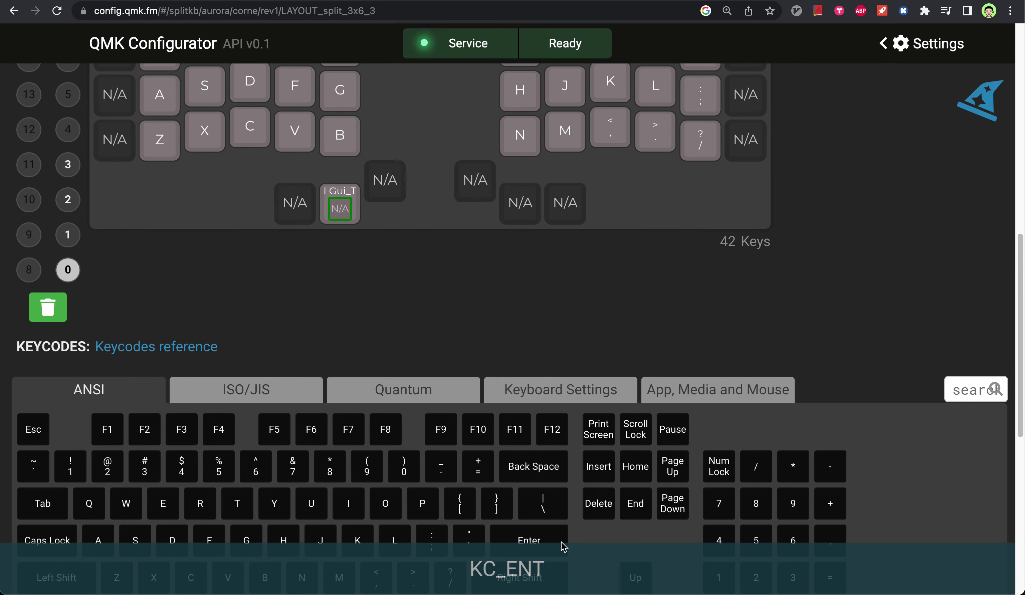
{"action": "left_click", "coordinate": [556, 533]}
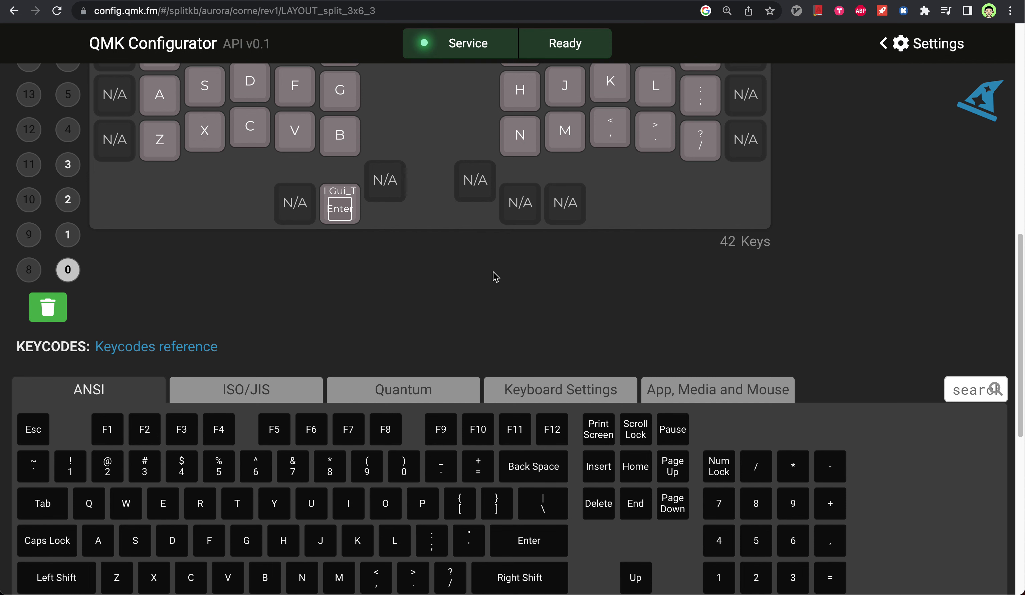
{"action": "scroll", "coordinate": [458, 270], "scroll_direction": "up", "scroll_amount": 3}
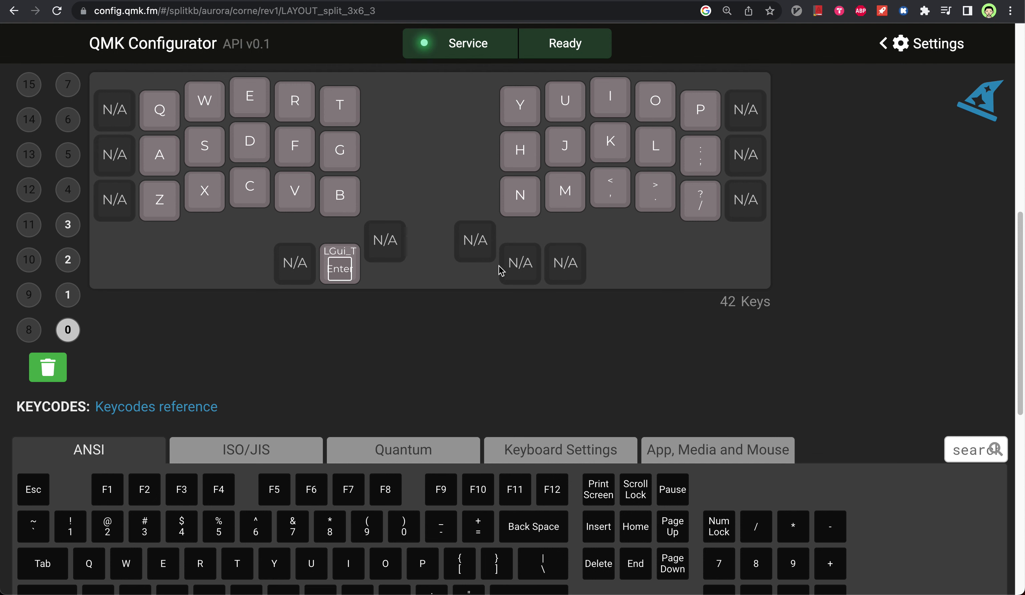
Step: Assign LSft_T to the innermost left thumb key and select its empty tap slot
{"action": "left_click", "coordinate": [482, 256]}
{"action": "left_click", "coordinate": [386, 252]}
{"action": "scroll", "coordinate": [394, 343], "scroll_direction": "down", "scroll_amount": 5}
{"action": "left_click", "coordinate": [399, 344]}
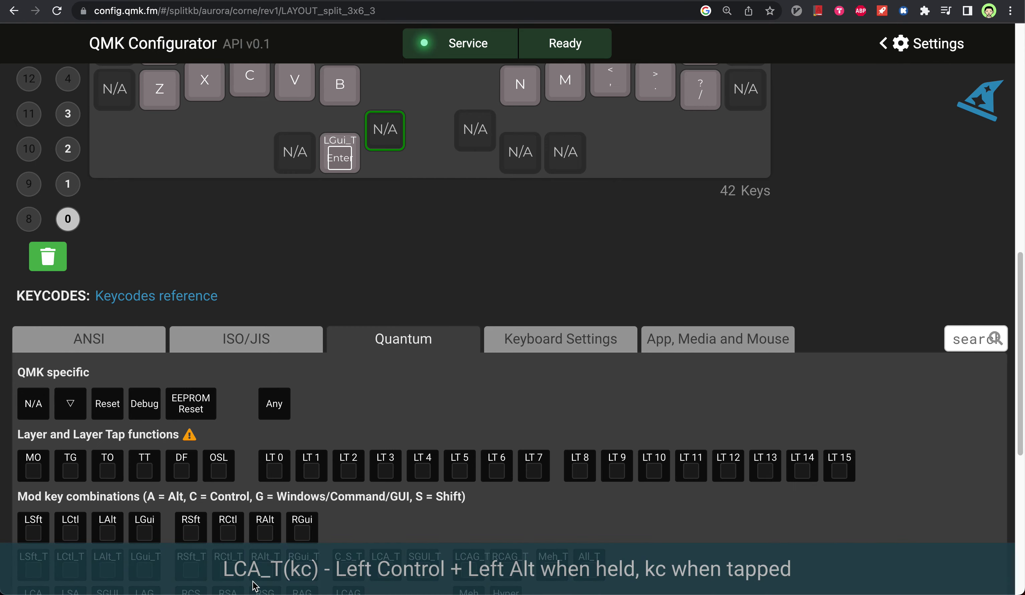
{"action": "scroll", "coordinate": [255, 586], "scroll_direction": "down", "scroll_amount": 4}
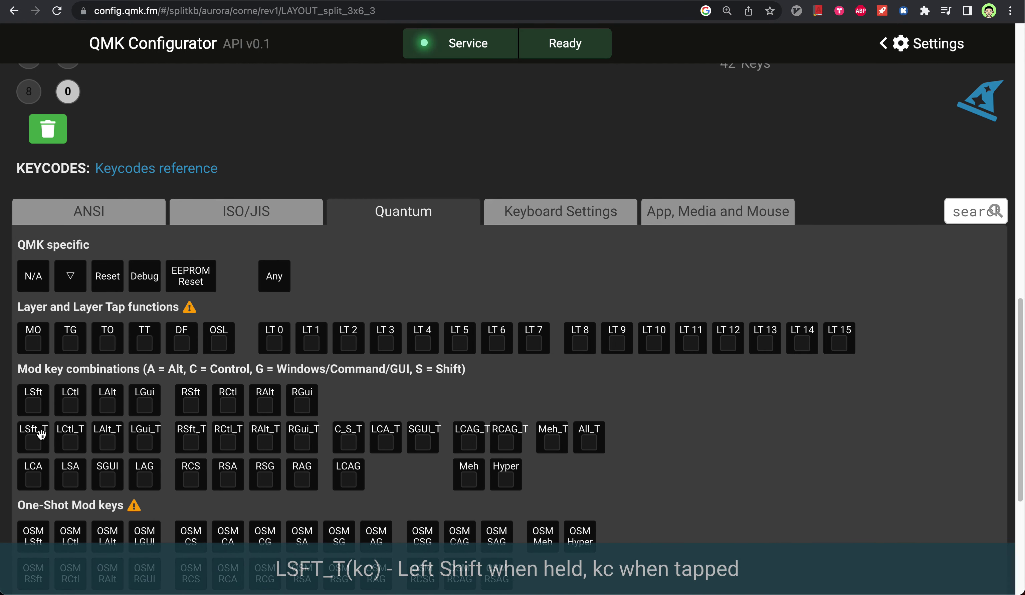
{"action": "left_click", "coordinate": [41, 433]}
{"action": "scroll", "coordinate": [479, 363], "scroll_direction": "up", "scroll_amount": 10}
{"action": "left_click", "coordinate": [384, 349]}
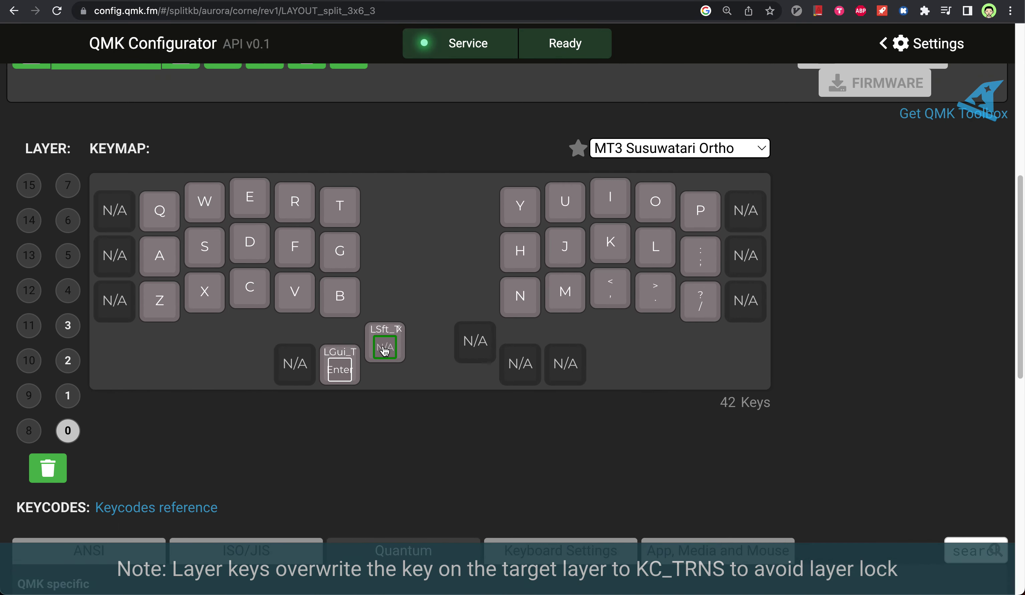
{"action": "scroll", "coordinate": [377, 409], "scroll_direction": "down", "scroll_amount": 2}
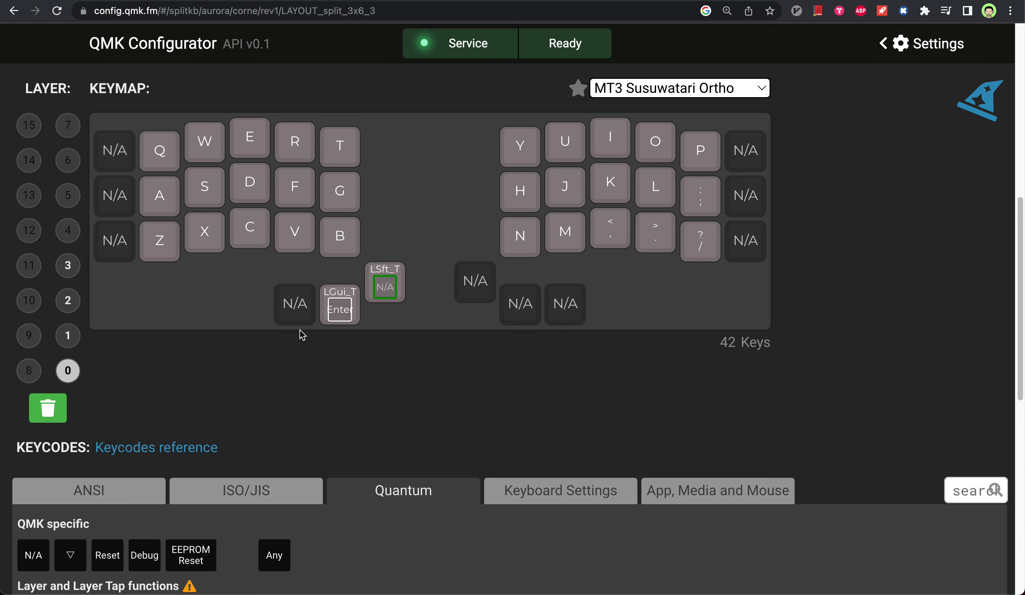
Step: Assign LT 2 to both the outermost left and outermost right thumb keys
{"action": "left_click", "coordinate": [293, 315]}
{"action": "scroll", "coordinate": [323, 367], "scroll_direction": "down", "scroll_amount": 4}
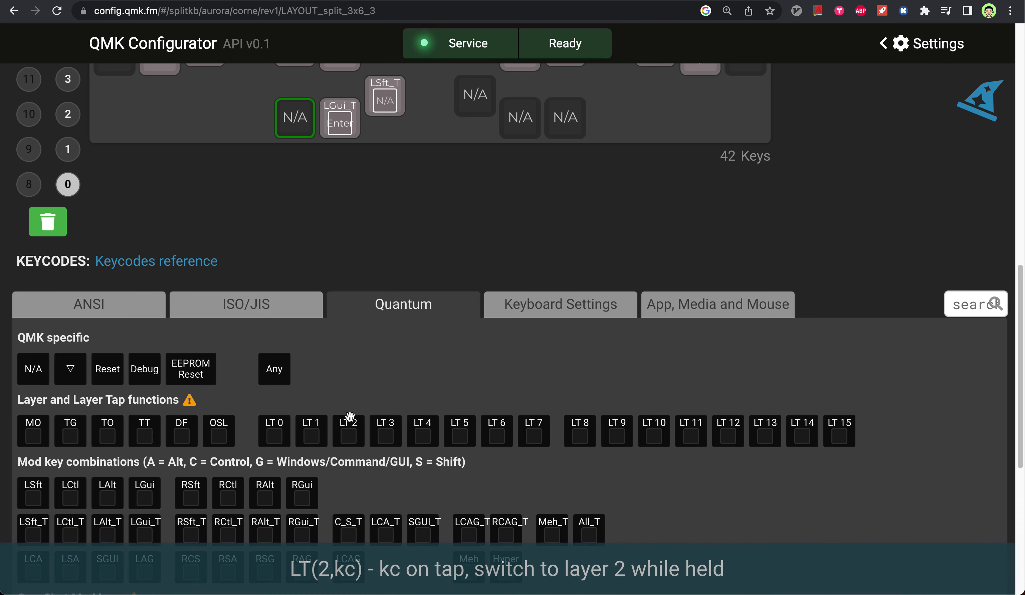
{"action": "left_click", "coordinate": [347, 418]}
{"action": "left_click", "coordinate": [567, 130]}
{"action": "left_click", "coordinate": [348, 418]}
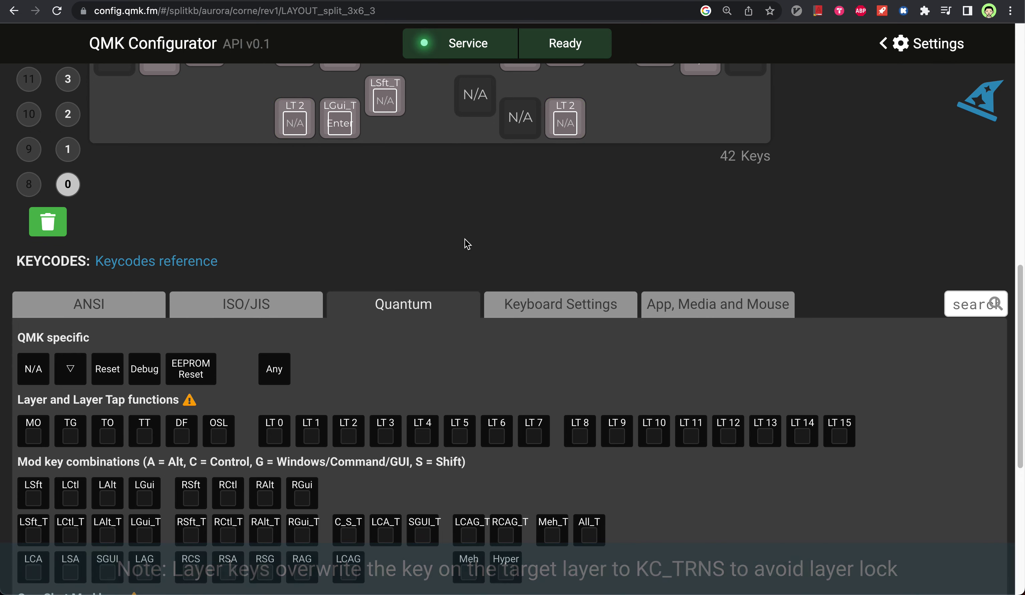
{"action": "scroll", "coordinate": [464, 241], "scroll_direction": "up", "scroll_amount": 3}
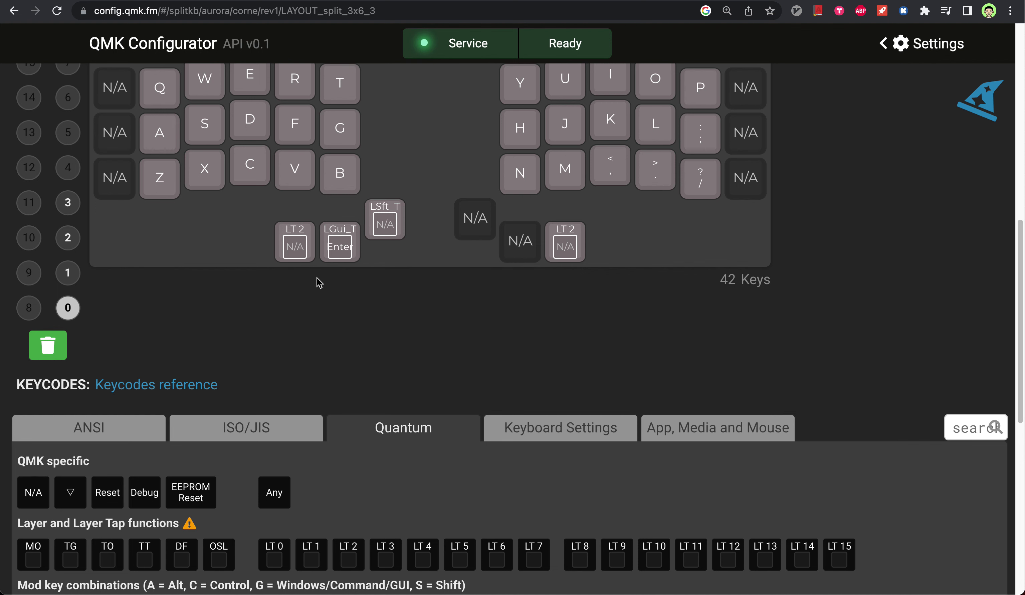
Step: Give the outer left LT 2 key Space as its tap keycode from the ANSI keycodes
{"action": "left_click", "coordinate": [295, 252]}
{"action": "scroll", "coordinate": [315, 308], "scroll_direction": "down", "scroll_amount": 10}
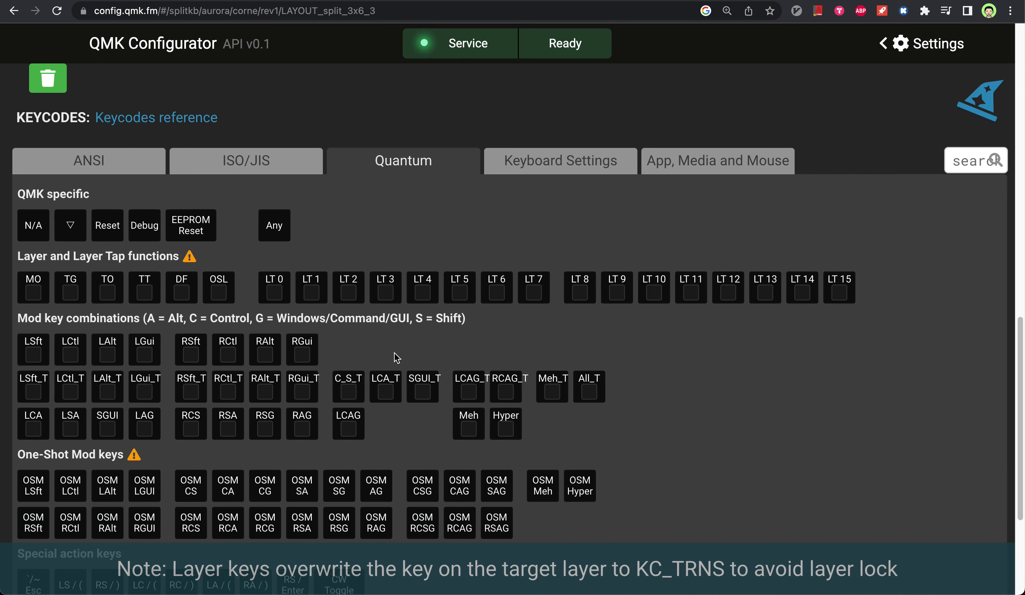
{"action": "scroll", "coordinate": [385, 348], "scroll_direction": "up", "scroll_amount": 6}
{"action": "scroll", "coordinate": [385, 348], "scroll_direction": "up", "scroll_amount": 1}
{"action": "left_click", "coordinate": [110, 370]}
{"action": "scroll", "coordinate": [302, 415], "scroll_direction": "down", "scroll_amount": 5}
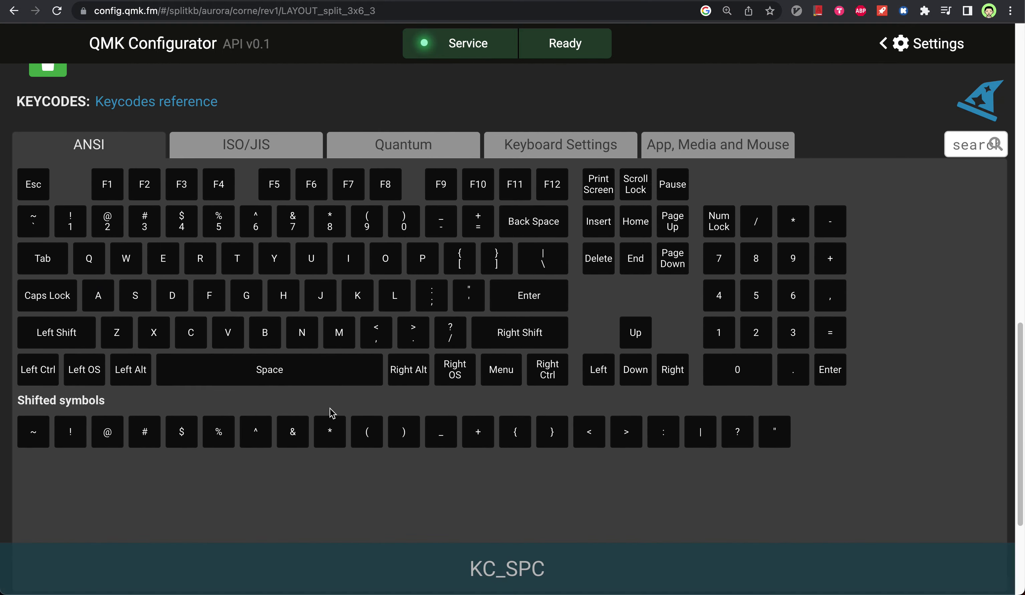
{"action": "scroll", "coordinate": [331, 412], "scroll_direction": "up", "scroll_amount": 10}
{"action": "scroll", "coordinate": [428, 428], "scroll_direction": "down", "scroll_amount": 3}
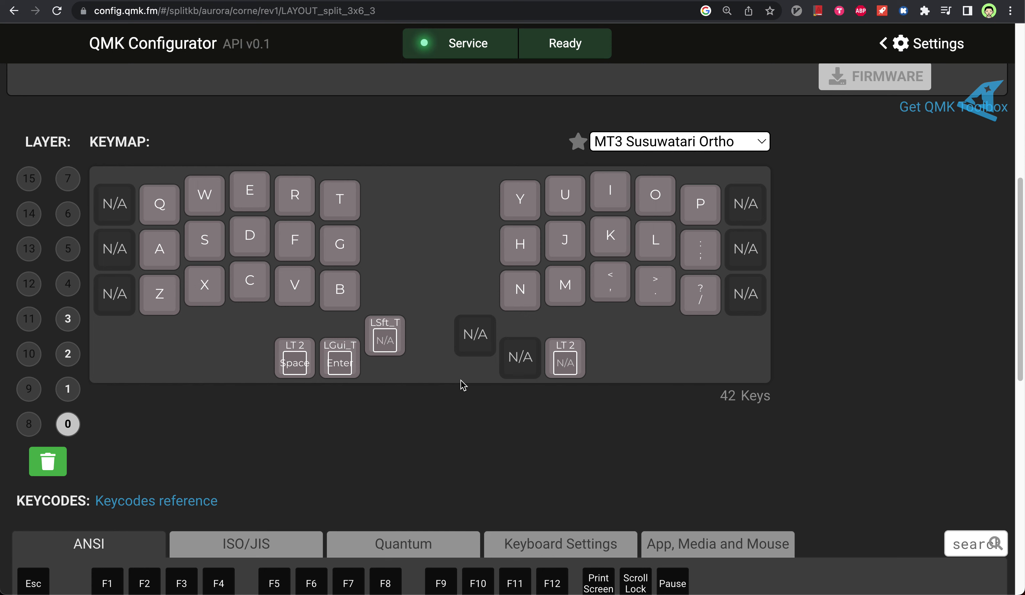
Step: Make the middle right thumb key LT 1 tapping Space
{"action": "left_click", "coordinate": [520, 363]}
{"action": "scroll", "coordinate": [516, 370], "scroll_direction": "down", "scroll_amount": 3}
{"action": "left_click", "coordinate": [369, 415]}
{"action": "left_click", "coordinate": [317, 531]}
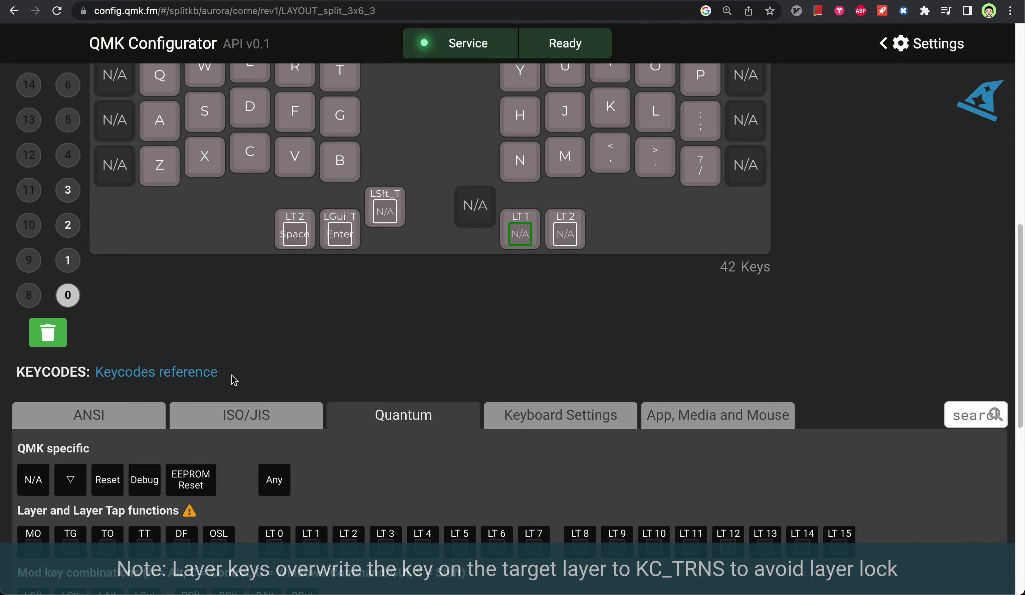
{"action": "left_click", "coordinate": [129, 417]}
{"action": "scroll", "coordinate": [343, 441], "scroll_direction": "down", "scroll_amount": 5}
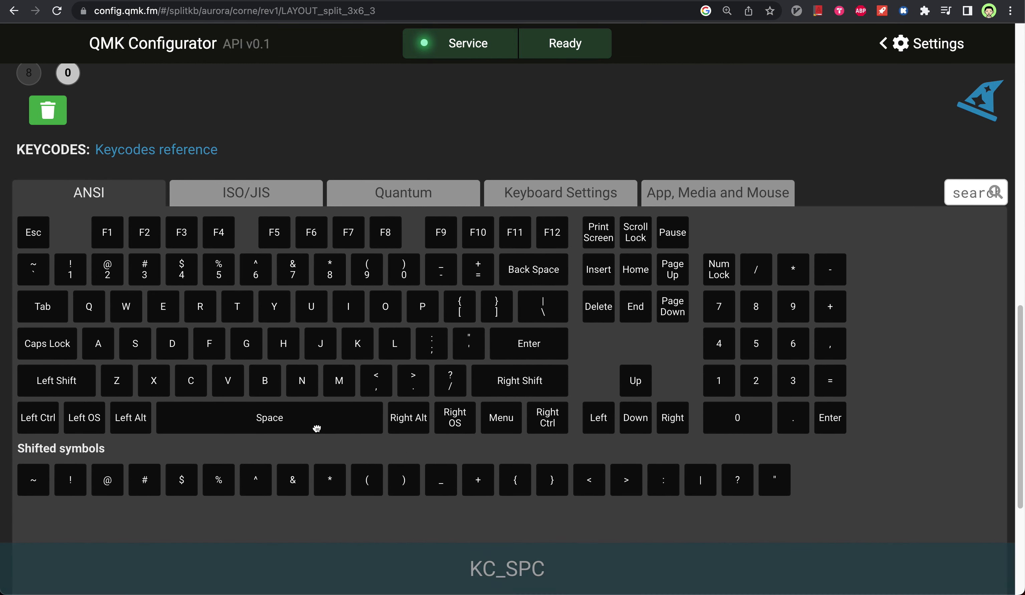
{"action": "scroll", "coordinate": [507, 312], "scroll_direction": "up", "scroll_amount": 5}
{"action": "scroll", "coordinate": [506, 312], "scroll_direction": "up", "scroll_amount": 2}
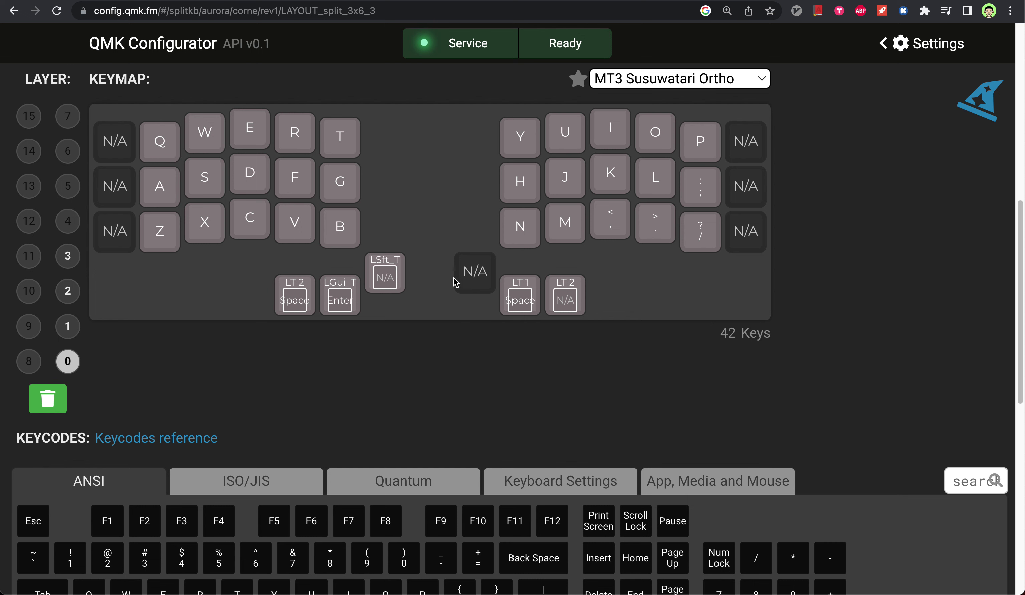
Step: Turn the innermost right thumb key into an RCtl_T mod-tap key
{"action": "left_click", "coordinate": [476, 281]}
{"action": "scroll", "coordinate": [440, 405], "scroll_direction": "down", "scroll_amount": 3}
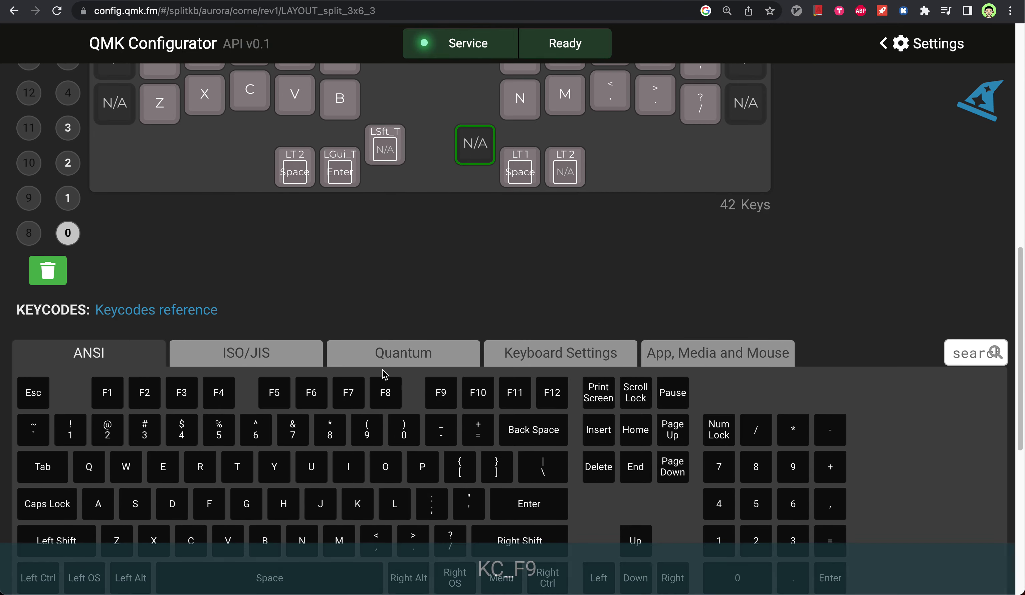
{"action": "left_click", "coordinate": [386, 362]}
{"action": "scroll", "coordinate": [421, 443], "scroll_direction": "down", "scroll_amount": 2}
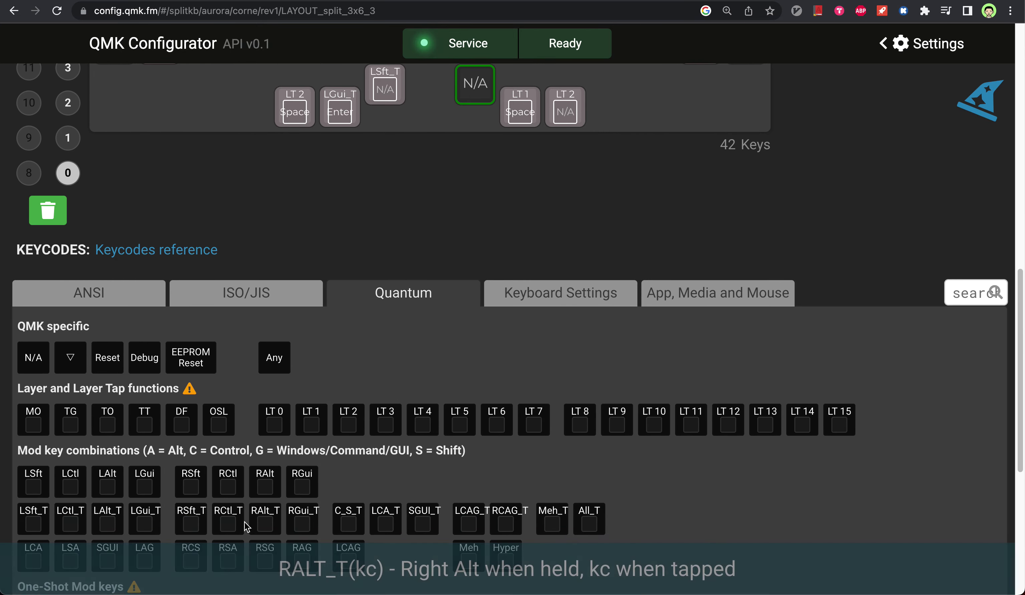
{"action": "left_click", "coordinate": [228, 516]}
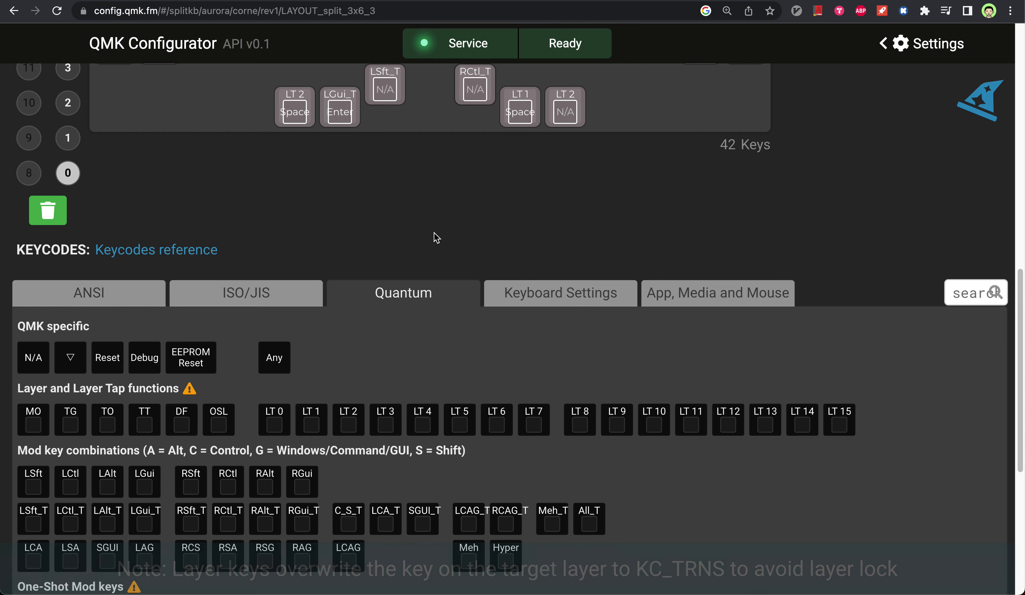
Step: Set Tab as RCtl_T's tap keycode and select the LSft_T key's empty tap slot
{"action": "left_click", "coordinate": [476, 96]}
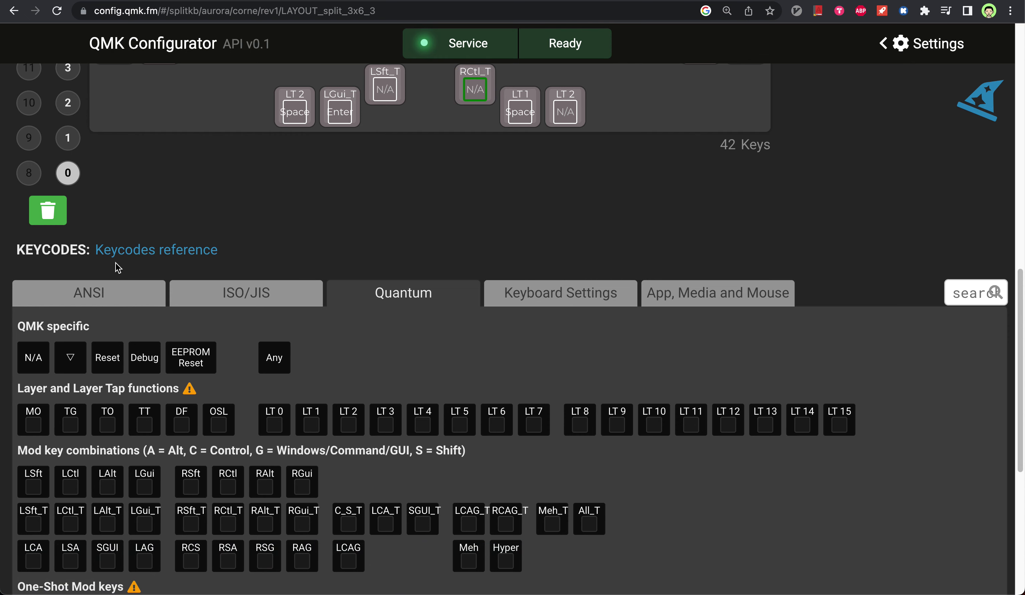
{"action": "left_click", "coordinate": [93, 297]}
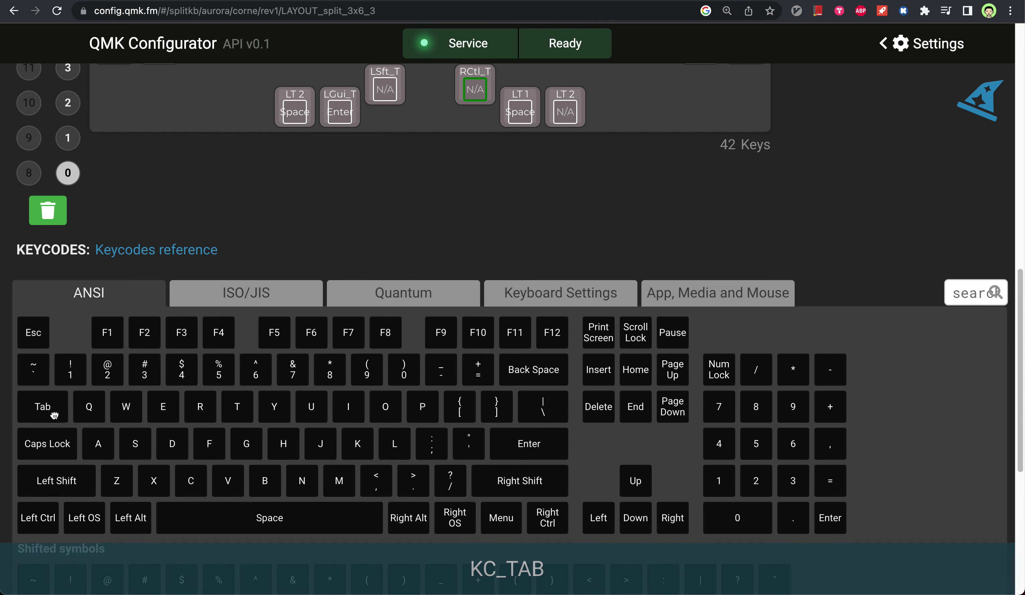
{"action": "left_click", "coordinate": [45, 410]}
{"action": "scroll", "coordinate": [412, 225], "scroll_direction": "up", "scroll_amount": 5}
{"action": "scroll", "coordinate": [412, 225], "scroll_direction": "up", "scroll_amount": 1}
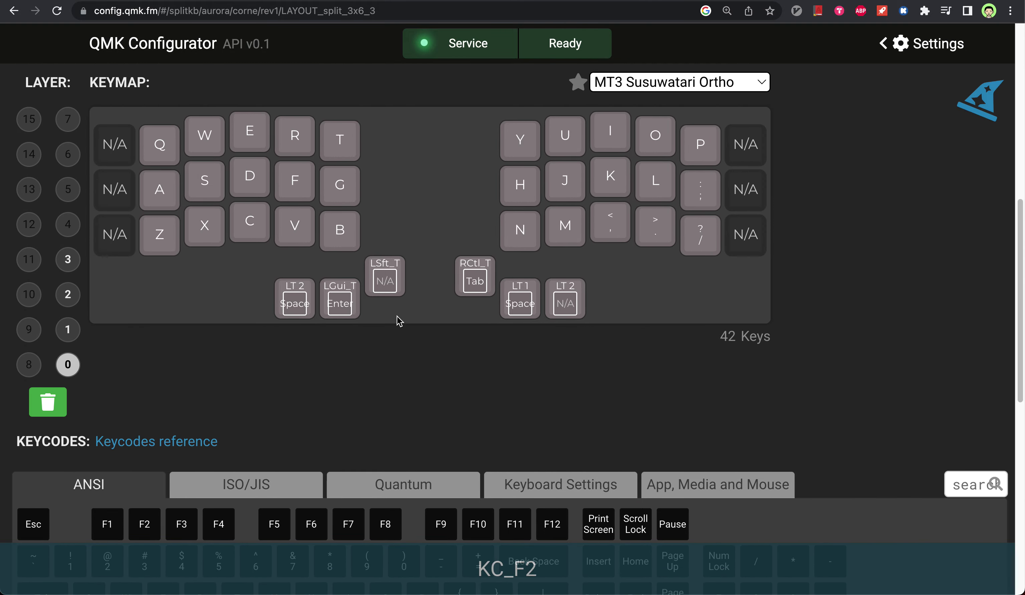
{"action": "left_click", "coordinate": [388, 288]}
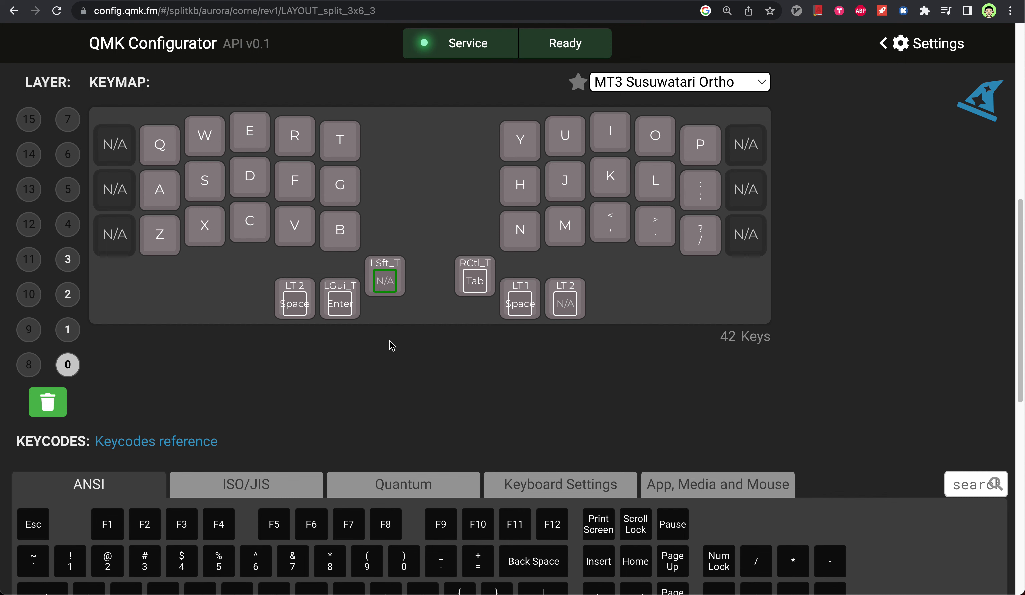
Step: Set Esc as the LSft_T tap key and Back Space as the outer right LT 2 tap key
{"action": "scroll", "coordinate": [392, 345], "scroll_direction": "down", "scroll_amount": 3}
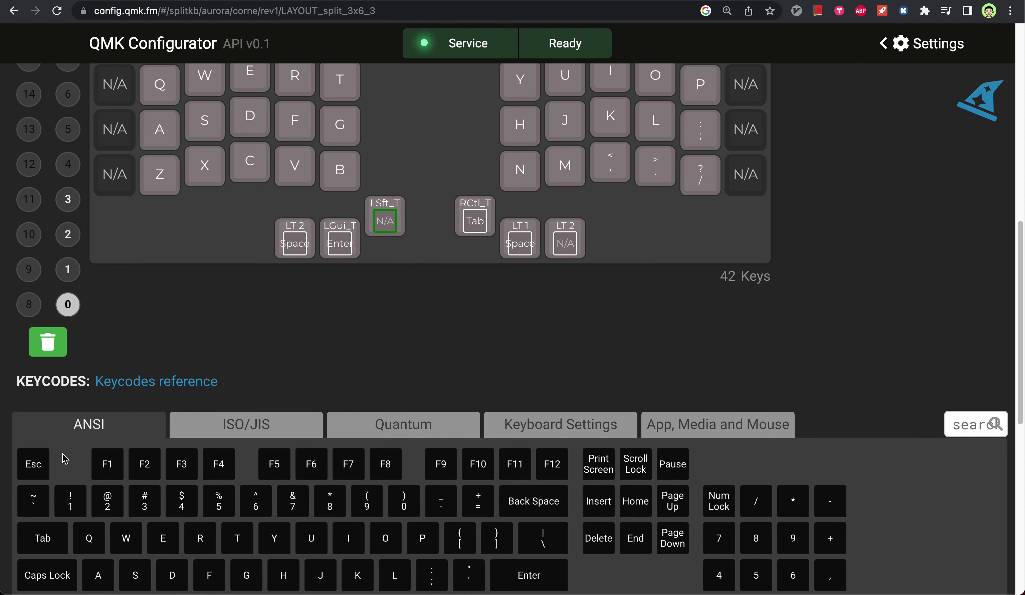
{"action": "left_click", "coordinate": [42, 463]}
{"action": "left_click", "coordinate": [567, 245]}
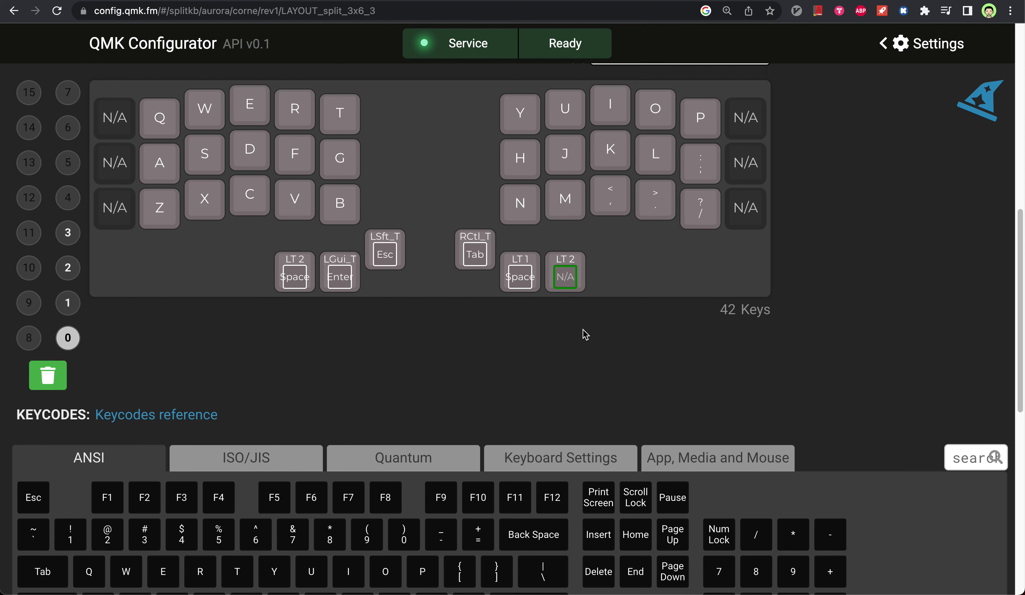
{"action": "scroll", "coordinate": [584, 334], "scroll_direction": "up", "scroll_amount": 1}
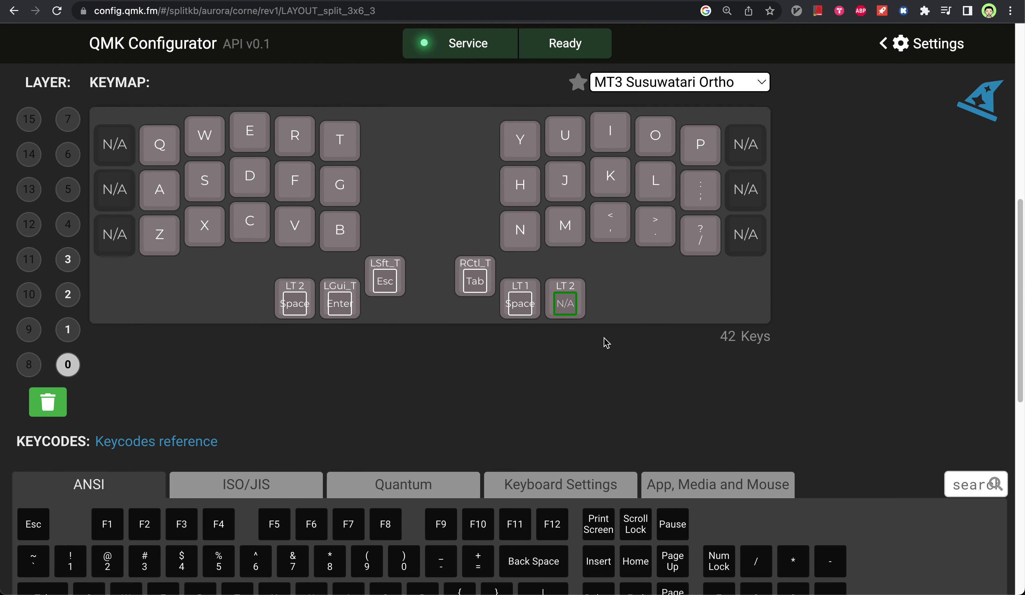
{"action": "scroll", "coordinate": [636, 415], "scroll_direction": "down", "scroll_amount": 3}
{"action": "left_click", "coordinate": [531, 501]}
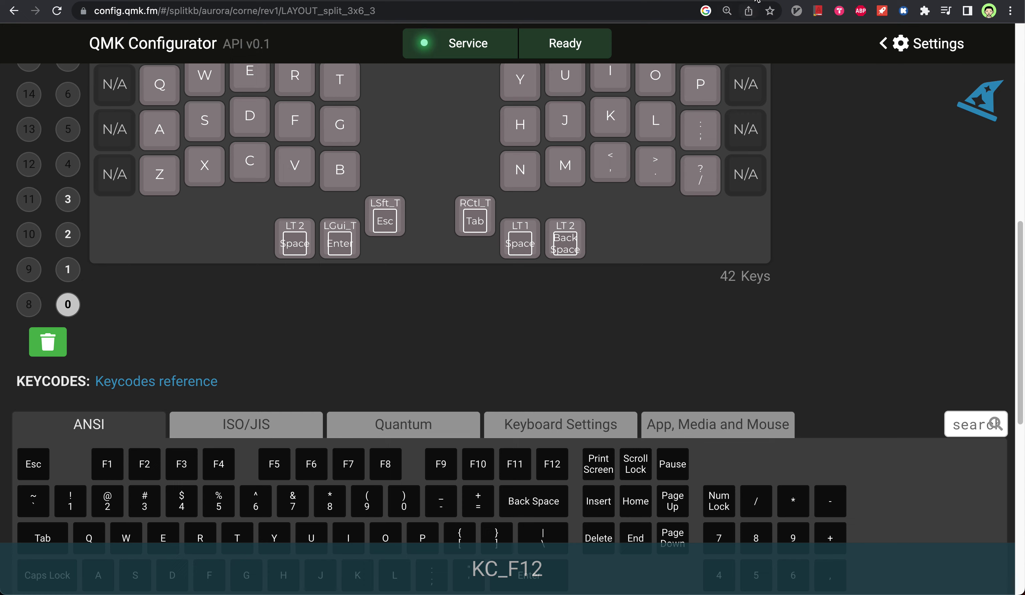
Step: Return to the Google Slides thumb cluster key mappings slide to compare layouts
{"action": "key", "text": "ctrl+Tab"}
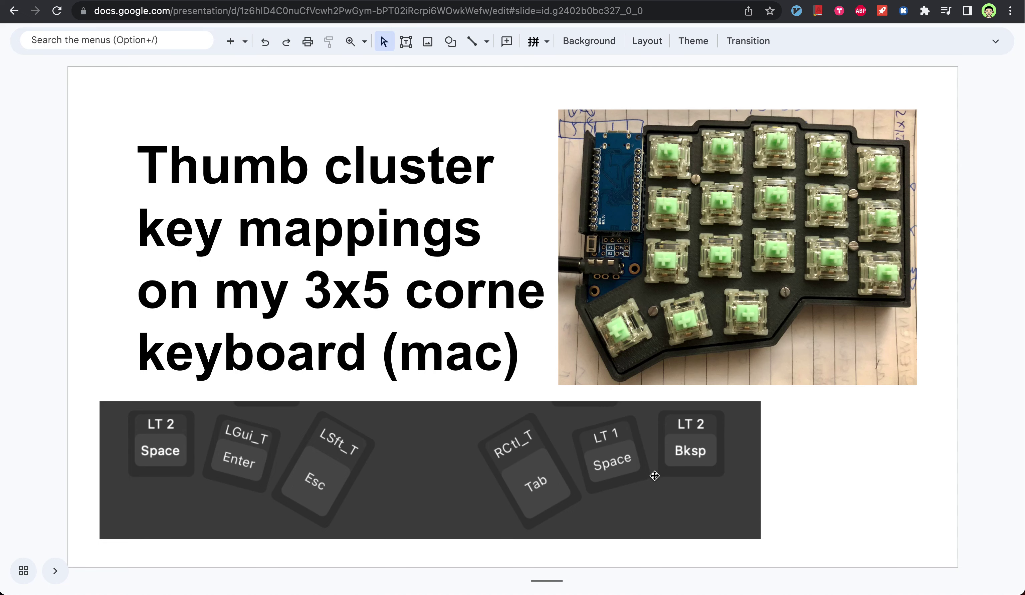